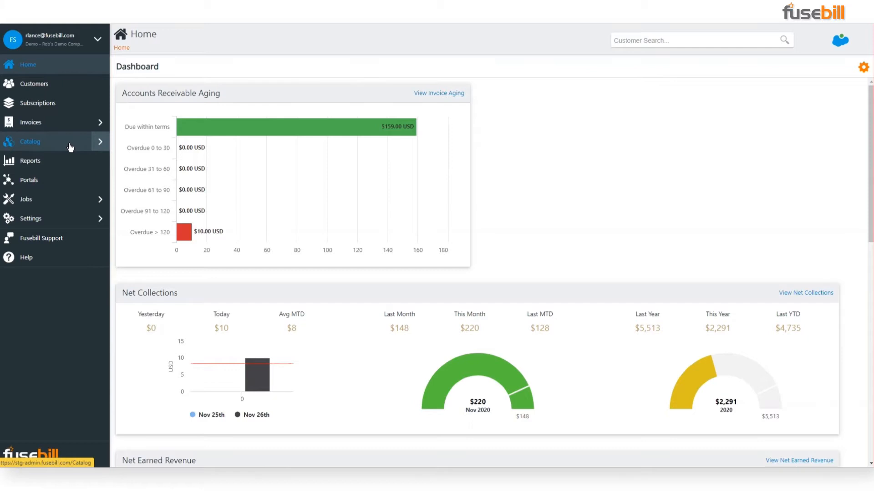
In the catalog's Basic Plan, set the Recurring Service prices to 15 USD and 15 EUR and save the product
left_click(70, 147)
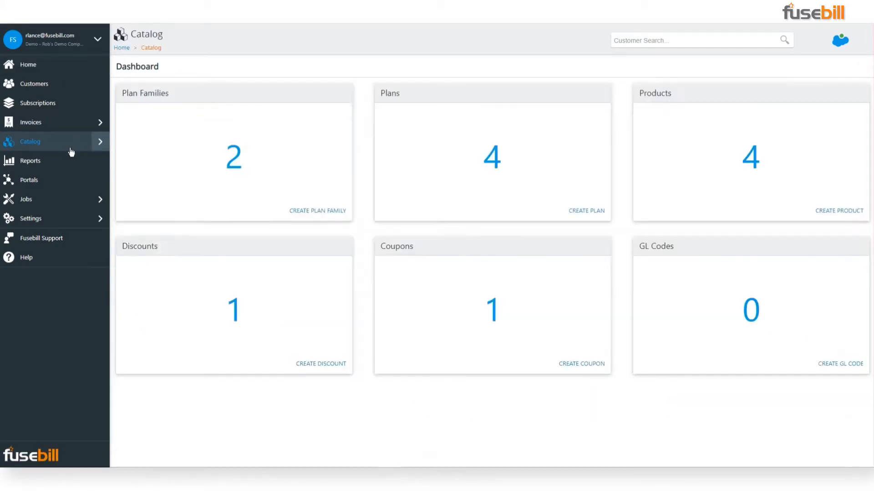
left_click(512, 163)
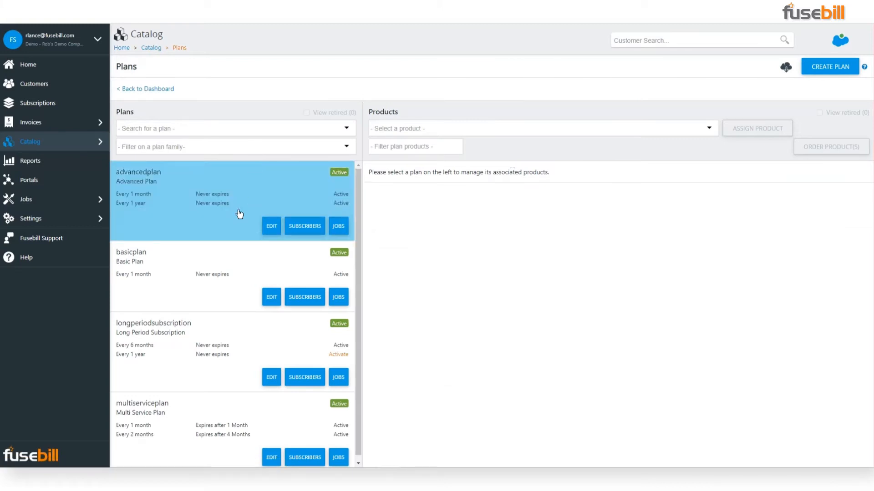
left_click(226, 275)
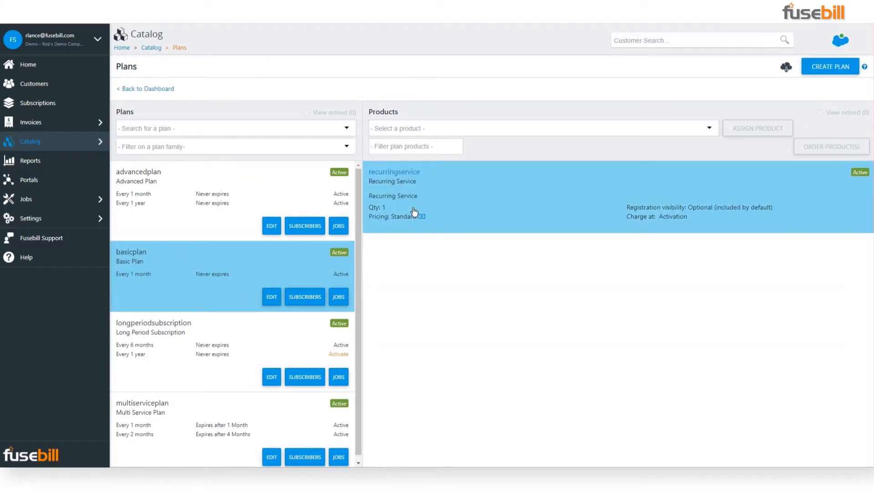
left_click(406, 173)
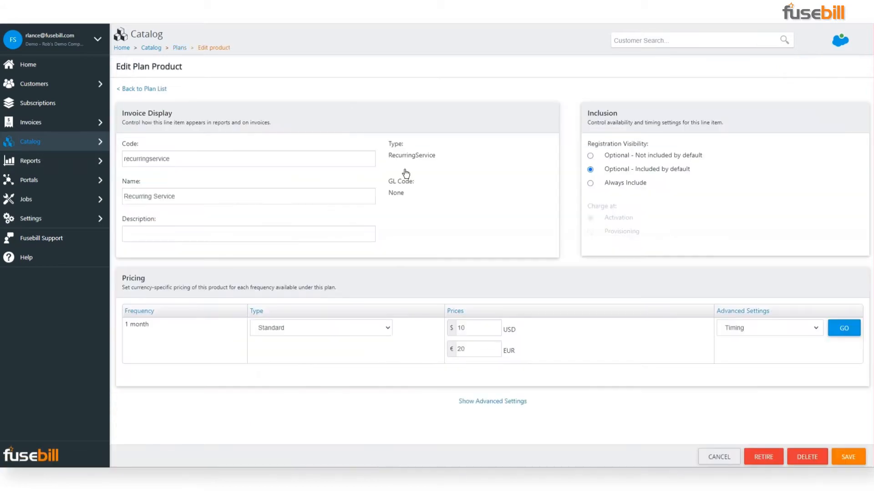
double_click(473, 326)
type("15")
double_click(471, 346)
type("15")
left_click(844, 458)
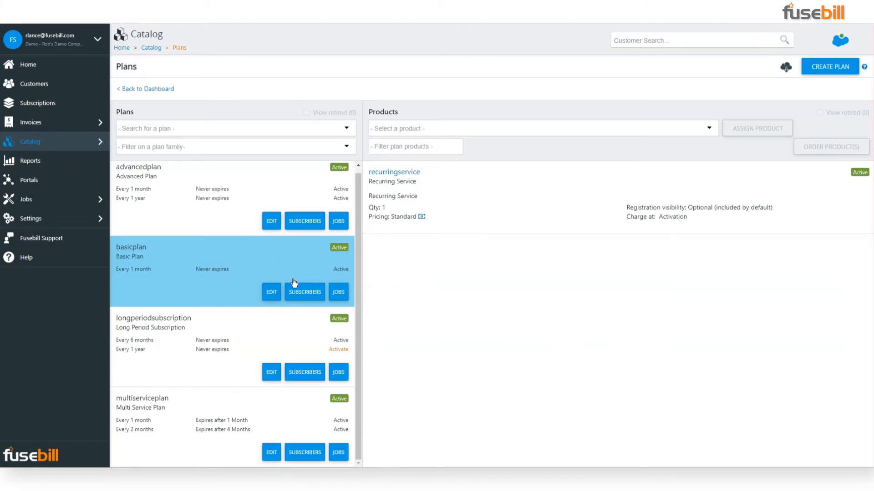
Push the catalog price of all products to every Basic Plan subscriber and process the update
left_click(305, 293)
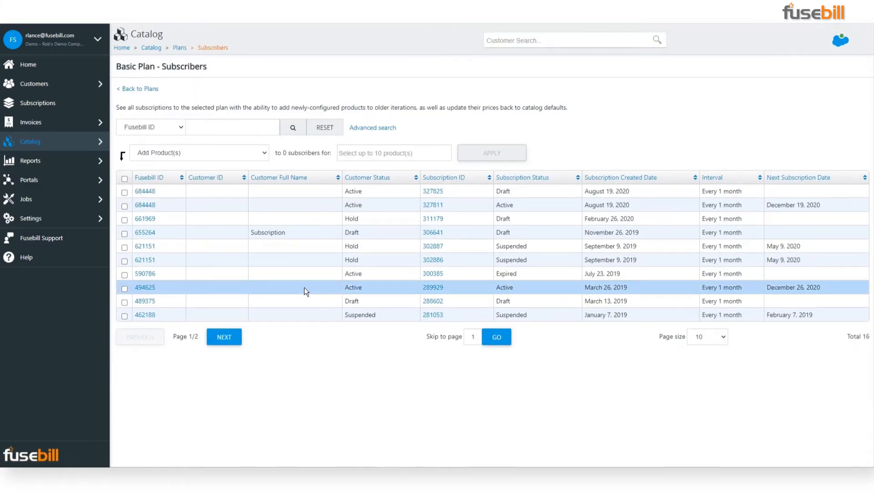
left_click(252, 155)
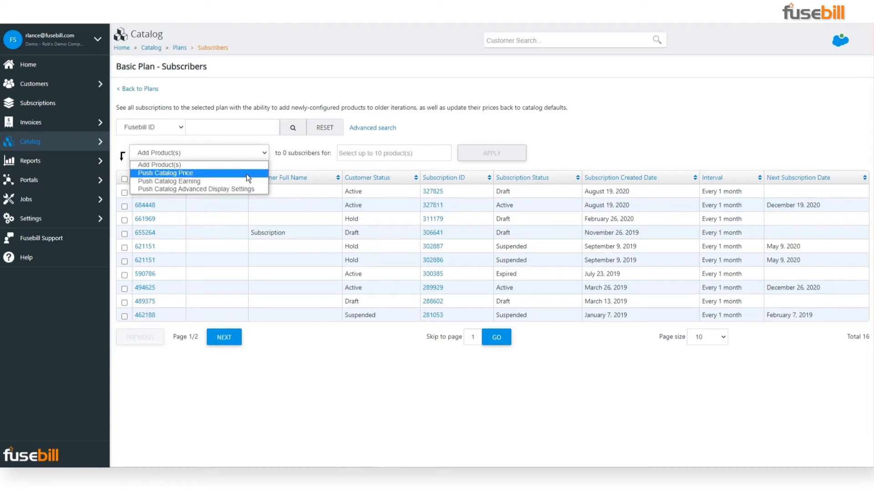
left_click(246, 174)
left_click(366, 154)
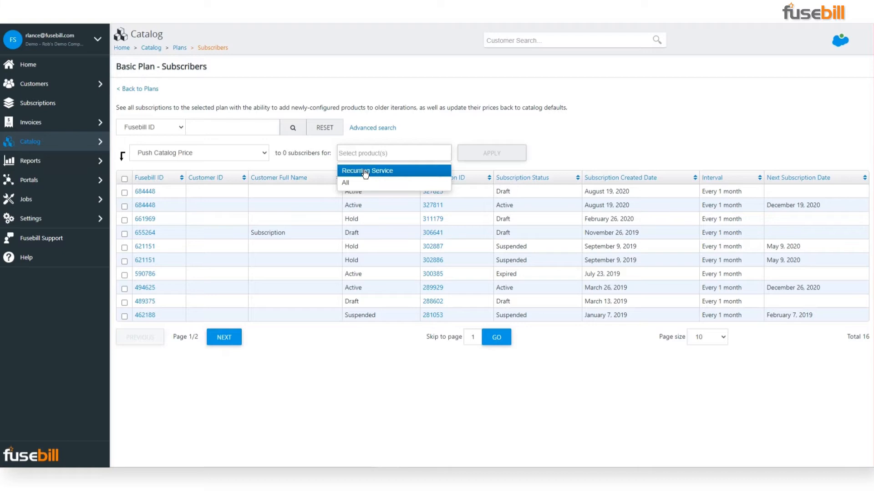
left_click(365, 184)
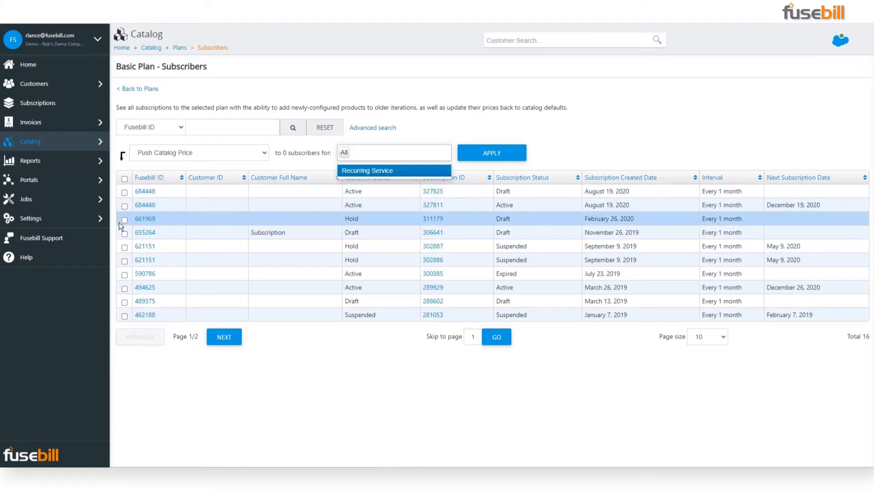
left_click(124, 180)
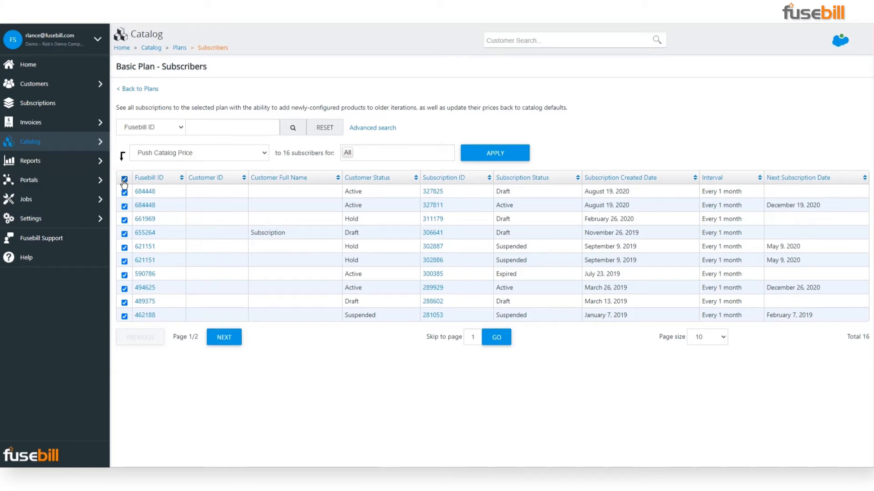
left_click(473, 162)
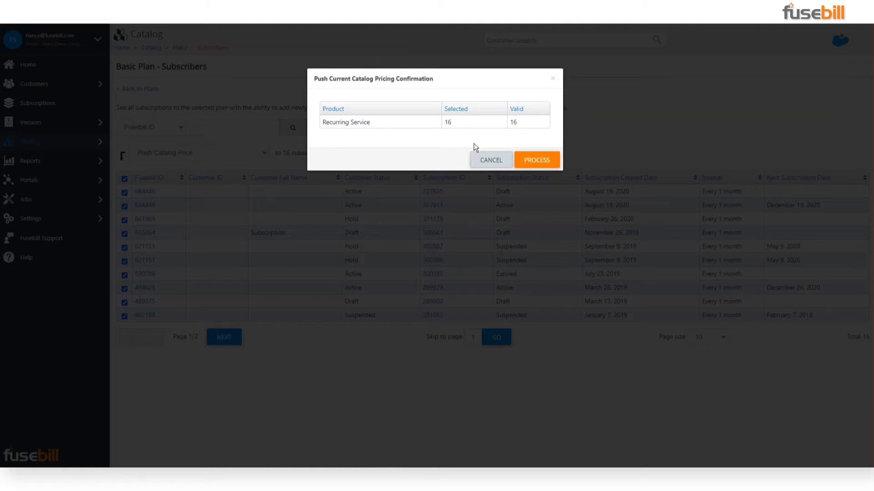
left_click(534, 164)
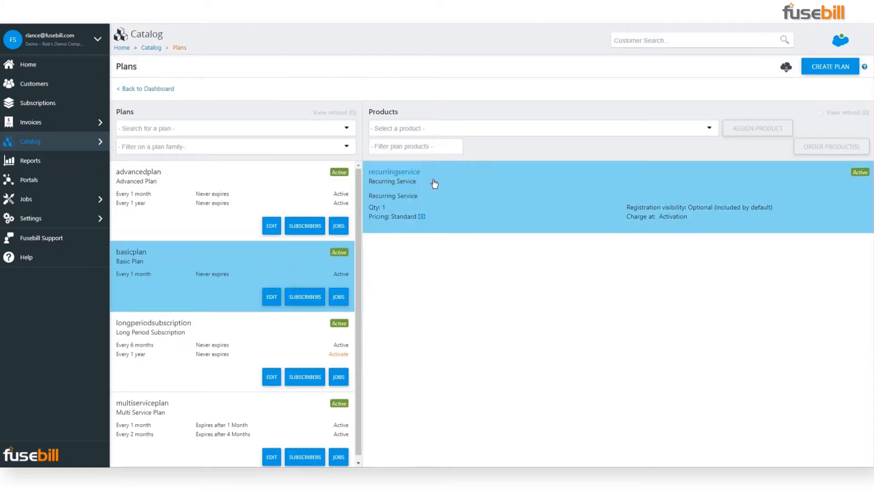
Reopen the Recurring Service product and try Tiered pricing with a first range up to 10 and 5 USD and 5 EUR above it
left_click(412, 179)
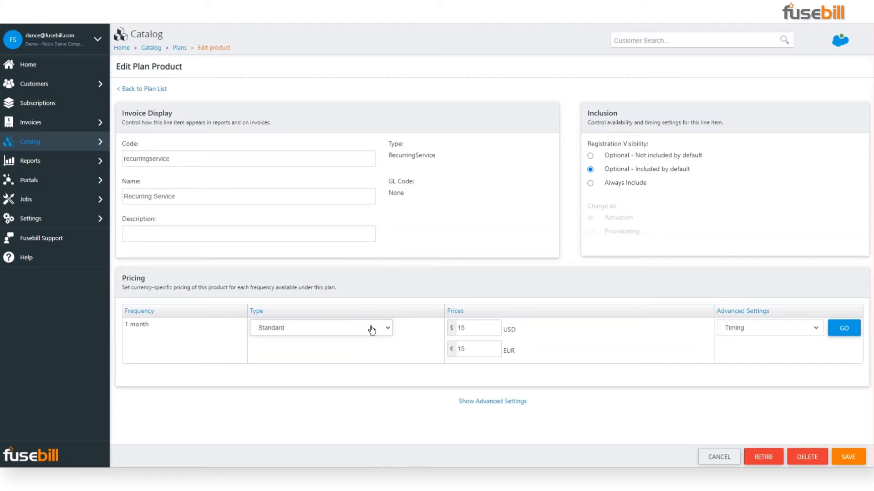
left_click(373, 330)
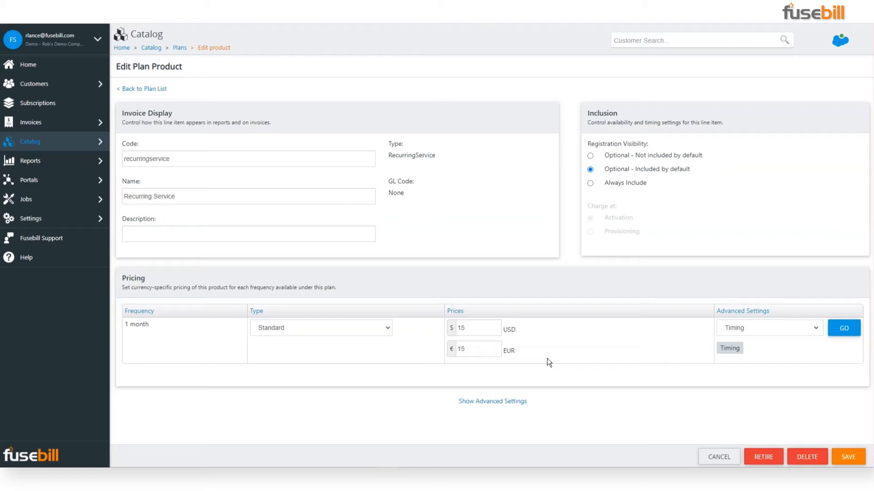
left_click(788, 332)
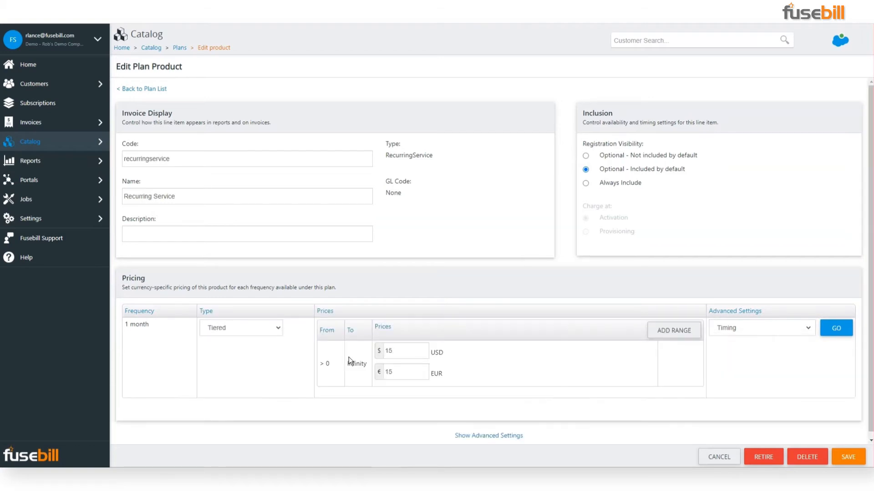
left_click(687, 337)
left_click(355, 363)
type("10")
left_click(420, 396)
type("5")
left_click(400, 418)
type("5")
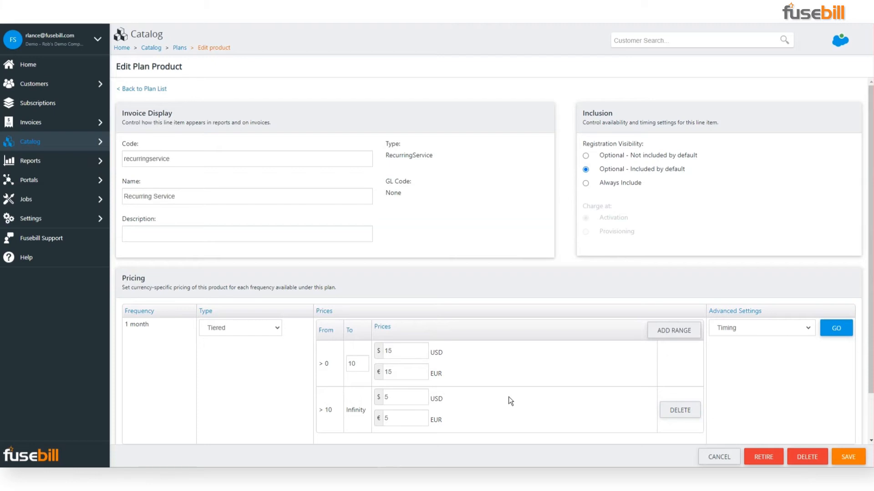
Switch the product's pricing type to Stairstep and add a range so the second one ends at 20
left_click(273, 330)
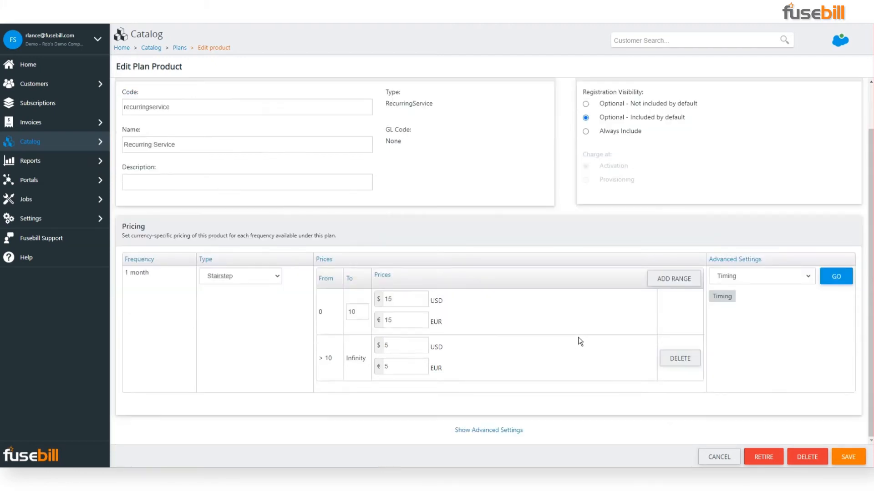
left_click(674, 278)
left_click(356, 358)
type("20")
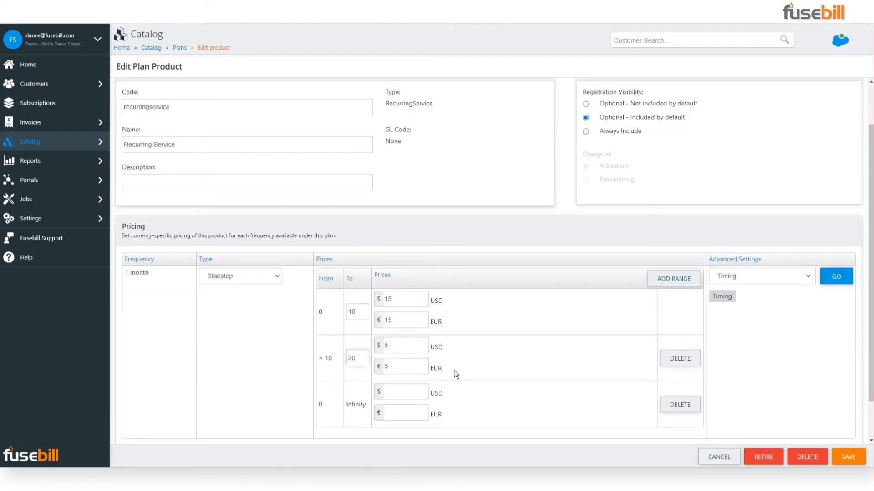
Set the Stairstep prices to 25 USD and EUR for the second range and 40 USD and EUR for the third
left_click(415, 392)
left_click_drag(395, 346, 371, 345)
type("11")
key("BackSpace")
key("BackSpace")
type("25")
key("Tab")
type("25")
left_click(392, 392)
type("40")
key("Tab")
type("40")
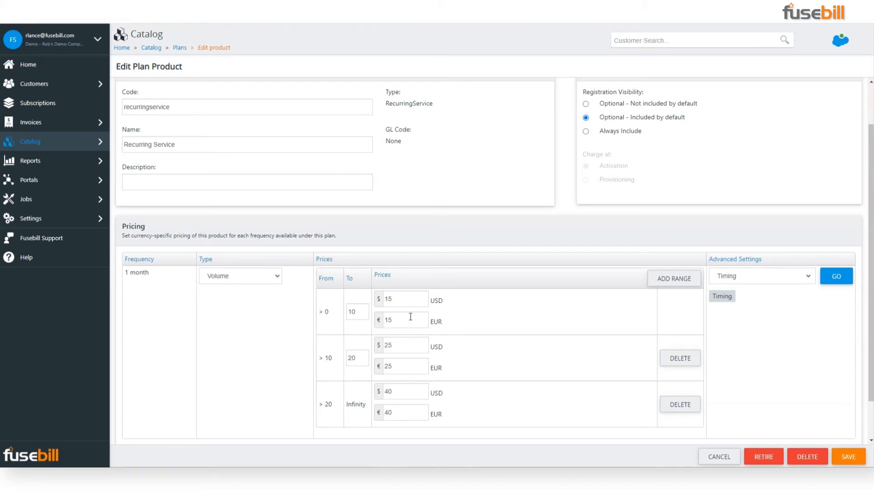
Under Volume pricing, set the second range to 10 USD and EUR and the third range to 7 USD and EUR
double_click(381, 346)
type("10")
key("Tab")
type("10")
key("Tab")
key("Tab")
type("7")
key("Tab")
type("7")
left_click(245, 333)
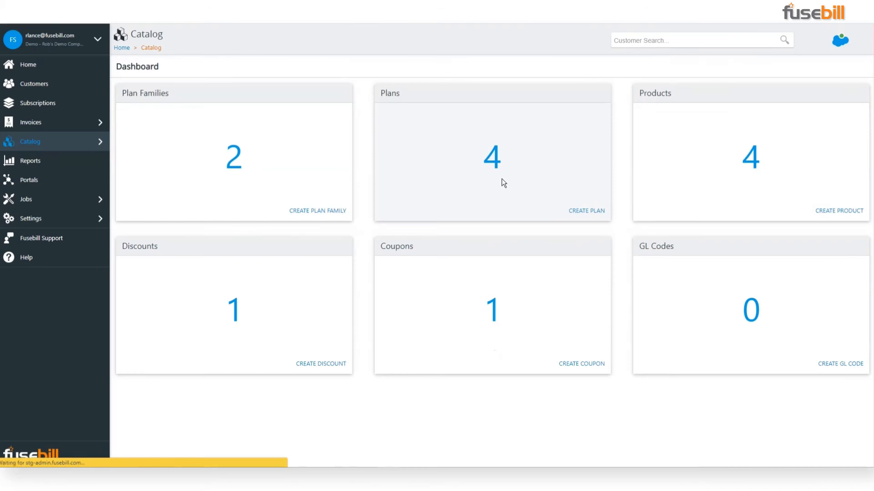
Reopen the Basic Plan's Recurring Service and change its pricing type to Tiered, with ranges ending at 5, 10 and infinity
left_click(502, 182)
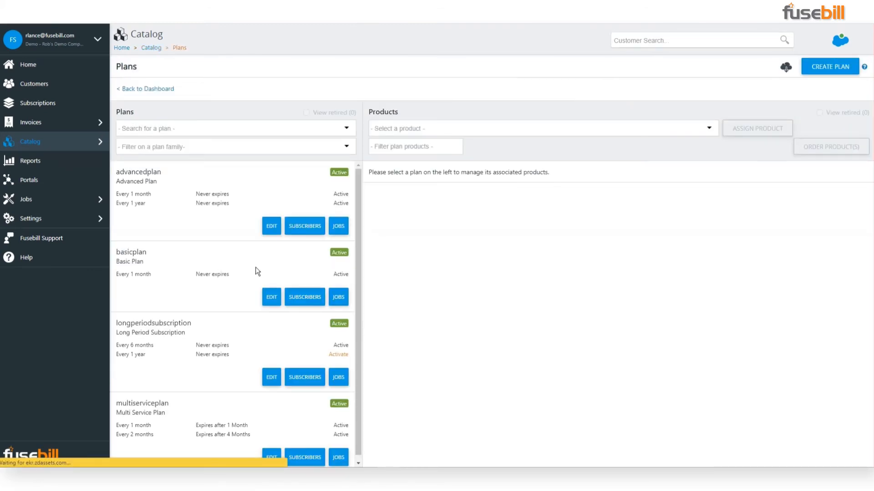
left_click(211, 266)
left_click(422, 182)
left_click(372, 323)
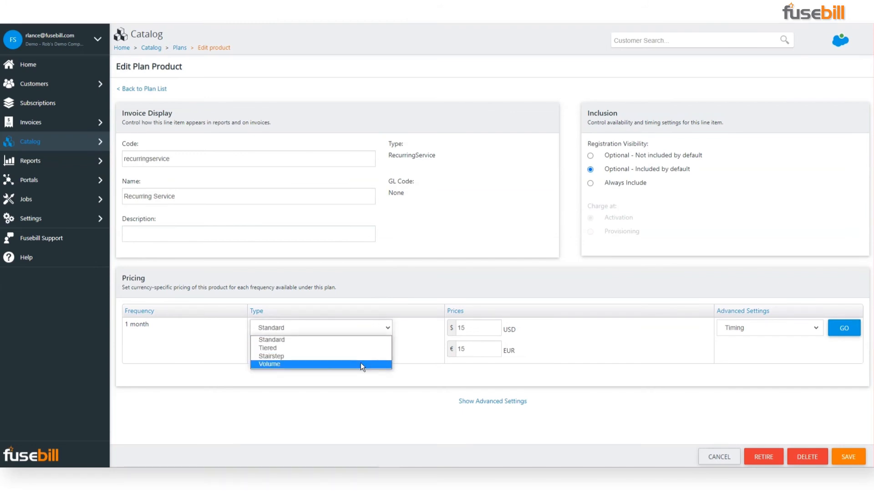
left_click(359, 348)
left_click(673, 331)
scroll(663, 332, "down", 2)
left_click(357, 272)
type("5")
left_click(352, 317)
type("10")
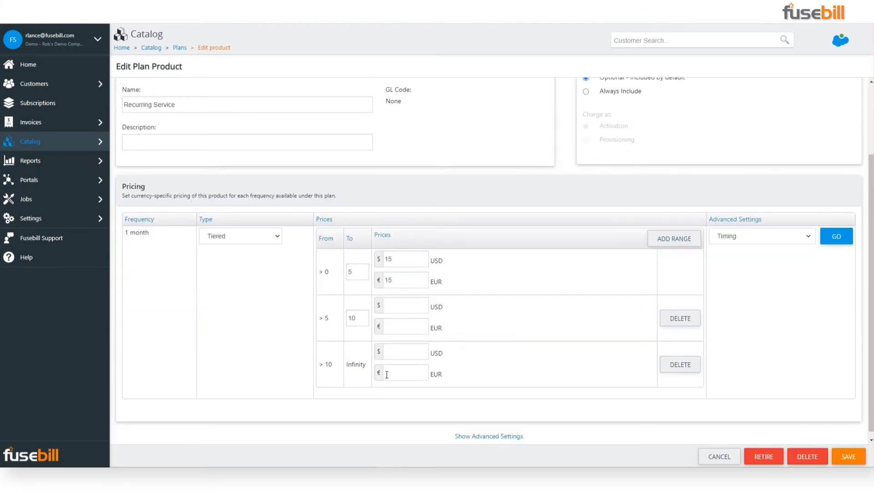
Price the range above 5 at 20 USD and 20 EUR and the range above 10 at 30 USD, and save the product
left_click(406, 306)
type("20")
key("Tab")
type("20")
left_click(395, 353)
type("25")
key("Tab")
type("25")
left_click(844, 456)
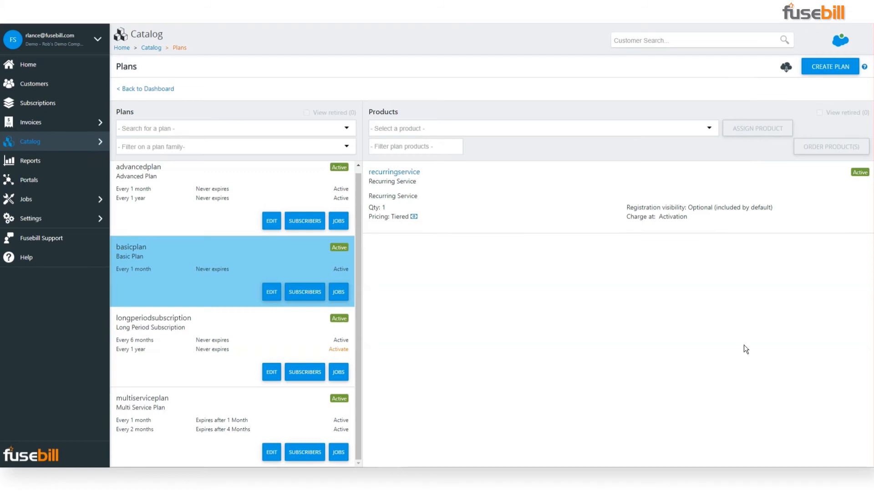
Open the Recurring Service product again to review its saved pricing ranges and the pricing type options
left_click(409, 222)
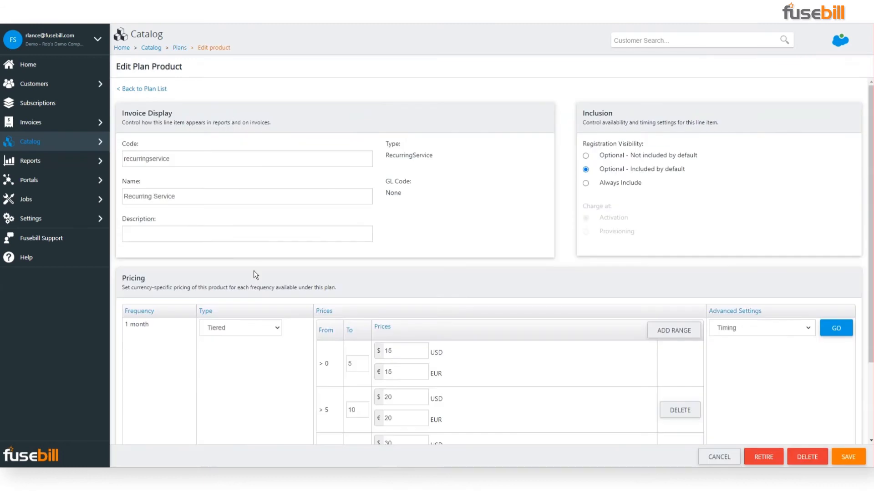
left_click(252, 328)
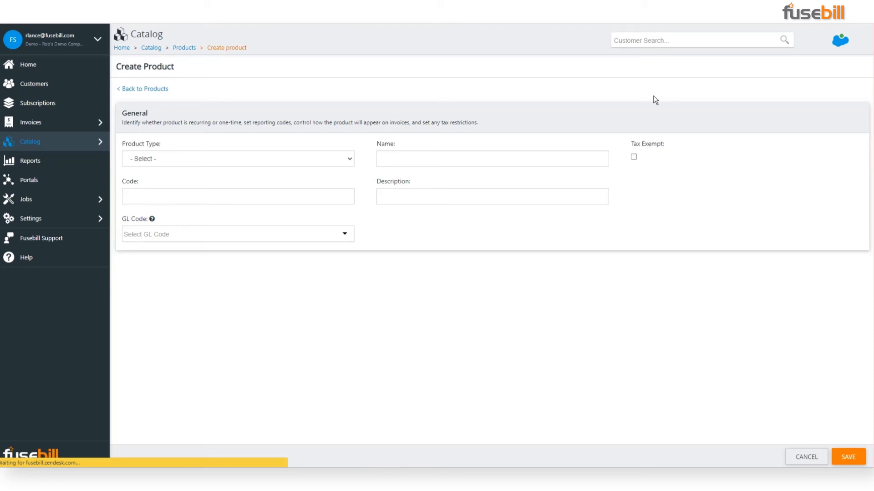
Create and save a Recurring service product named Late Fee with the code latefee
left_click(340, 163)
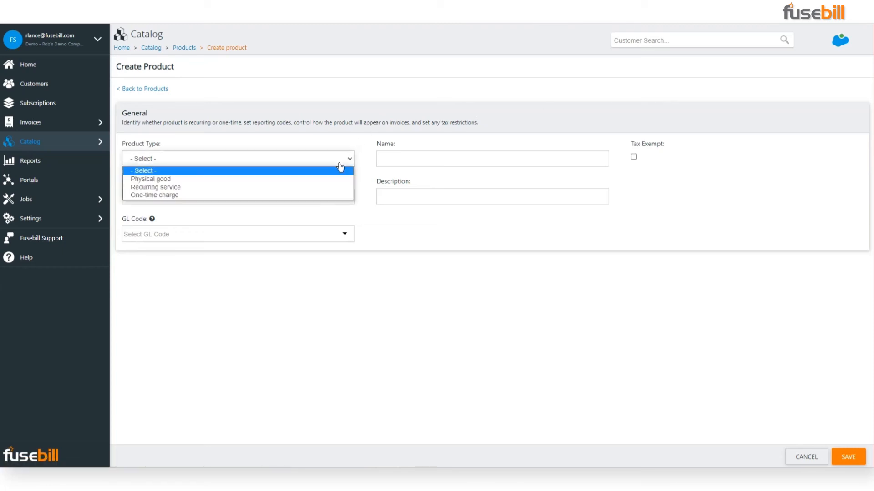
left_click(321, 187)
left_click(445, 155)
type("Late Fee")
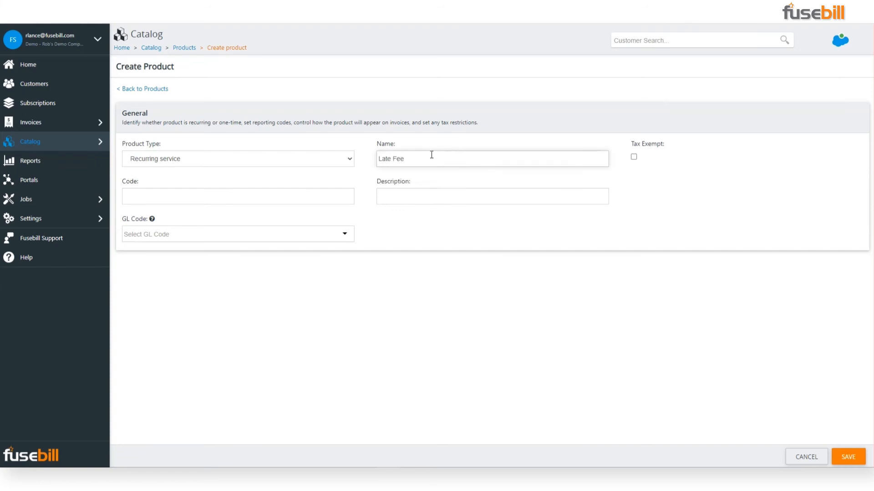
left_click(278, 203)
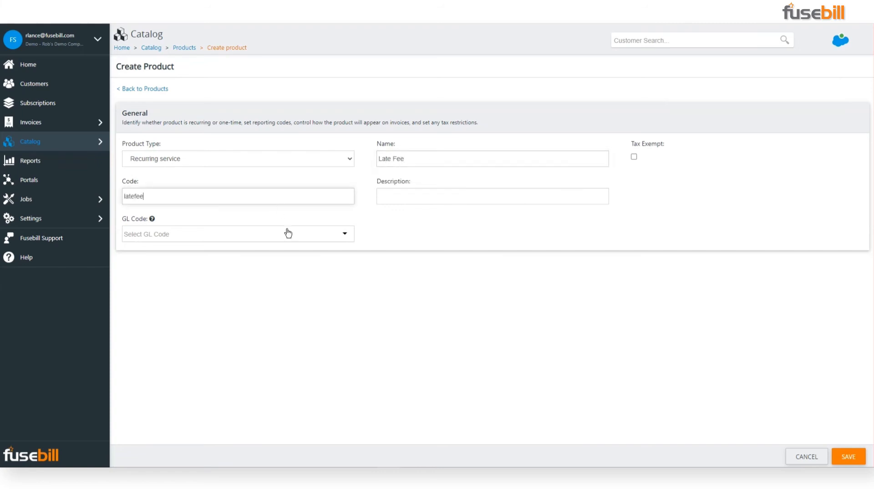
left_click(294, 241)
left_click(425, 204)
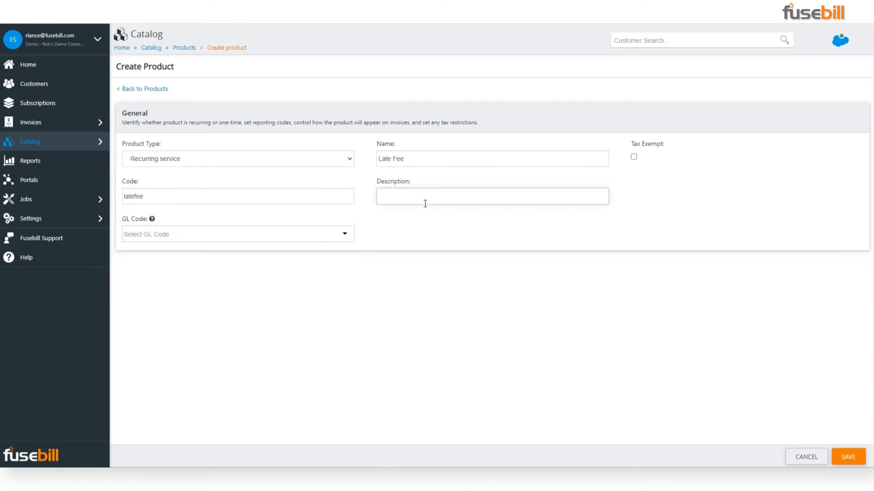
left_click(862, 457)
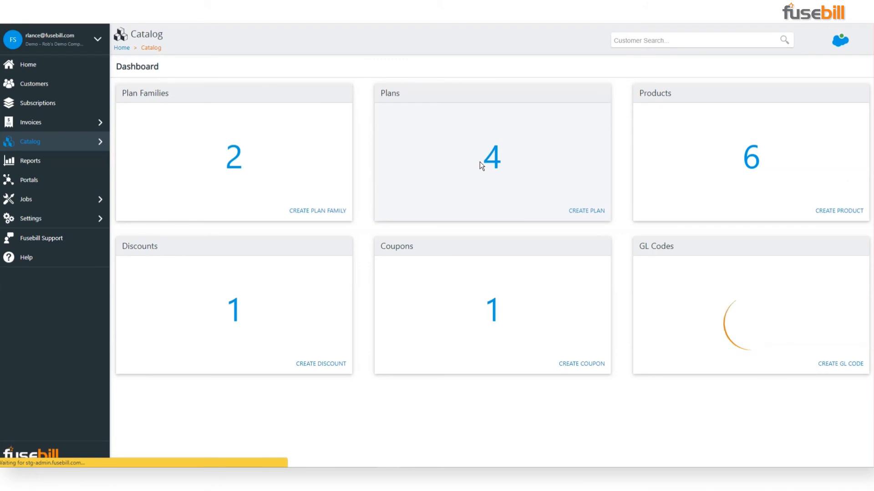
Assign the Late Fee product to the Multi Service Plan and set its registration visibility to Always Include
left_click(480, 162)
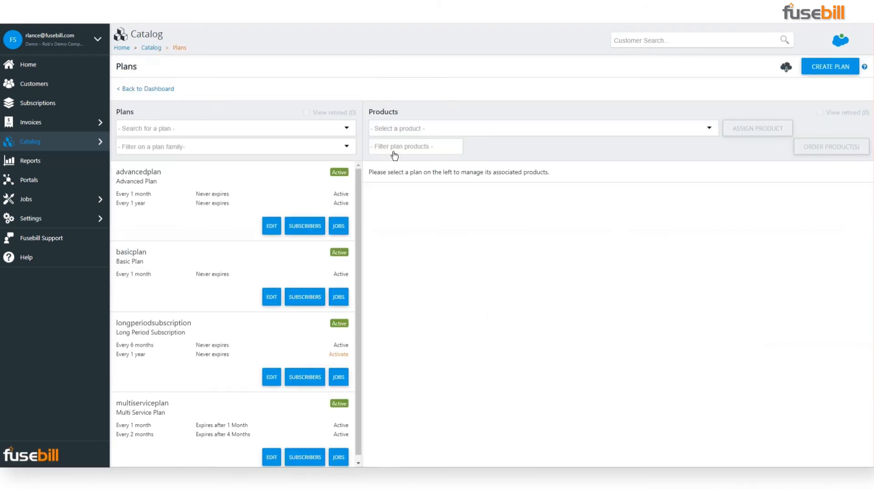
scroll(203, 360, "down", 1)
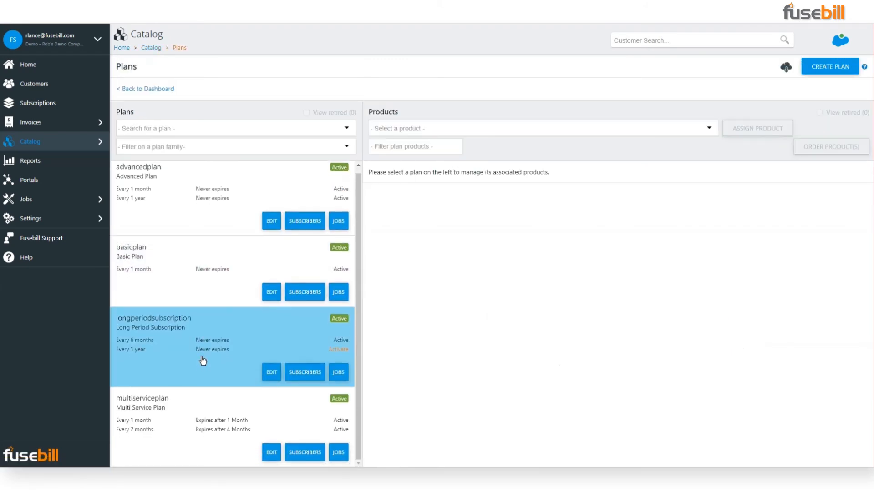
left_click(195, 418)
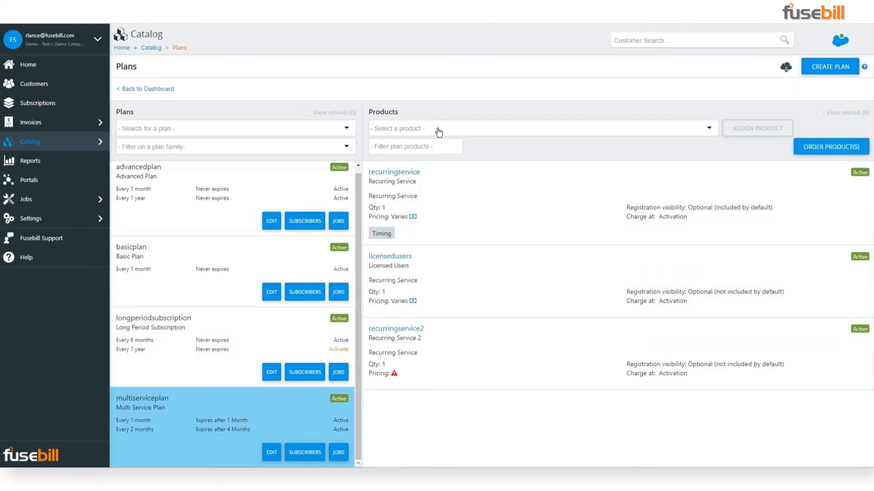
left_click(438, 130)
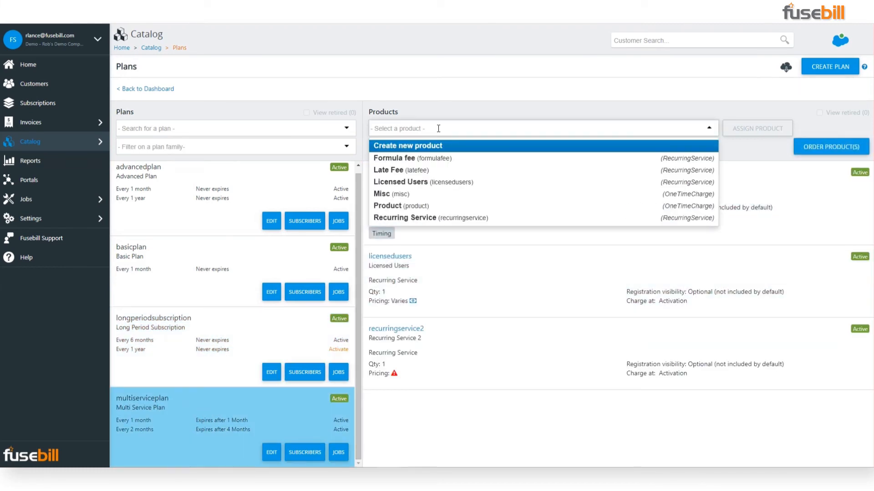
left_click(417, 170)
left_click(741, 129)
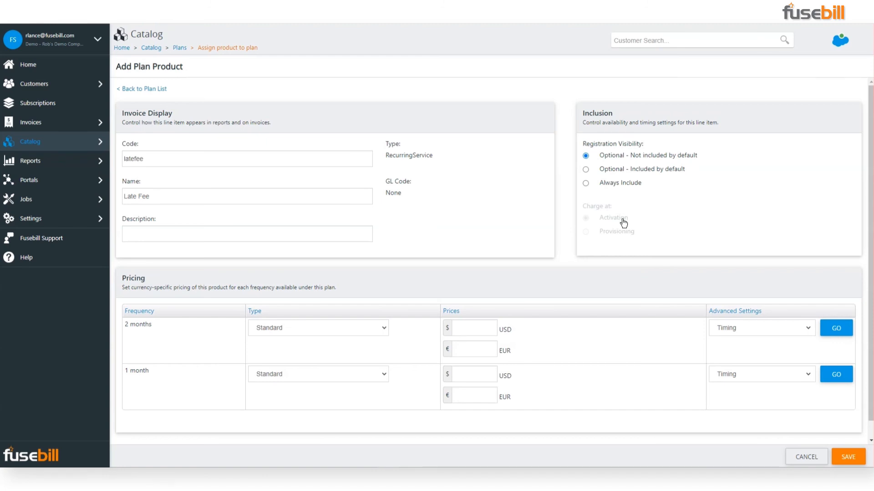
left_click(621, 190)
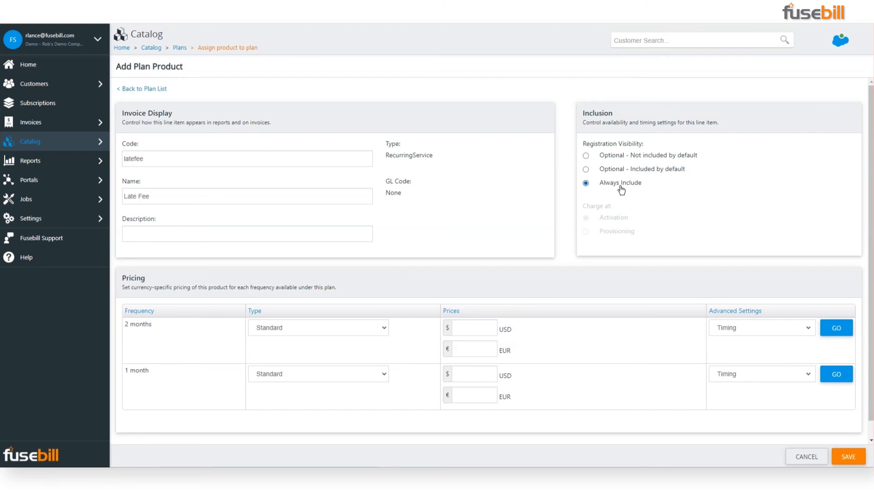
Set the 2-month frequency's pricing type to Formula, applying when the invoice opening balance exceeds 20 USD or 18 EUR
left_click(362, 335)
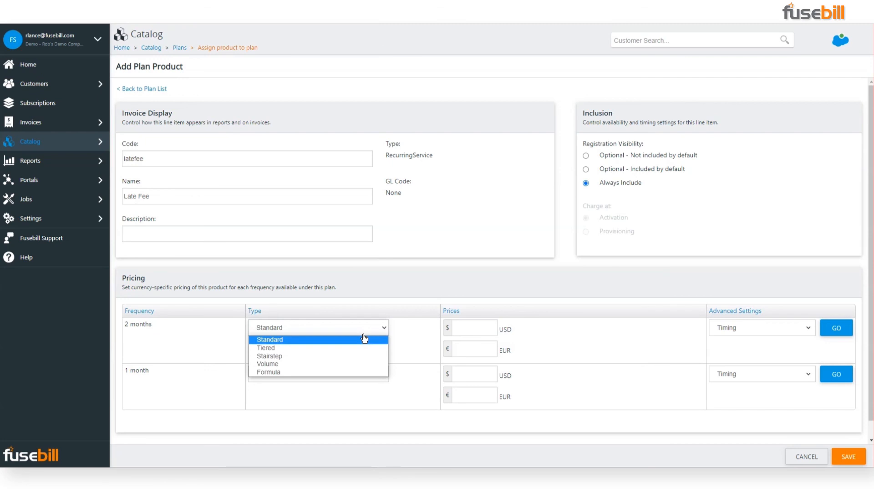
left_click(349, 376)
scroll(354, 364, "down", 2)
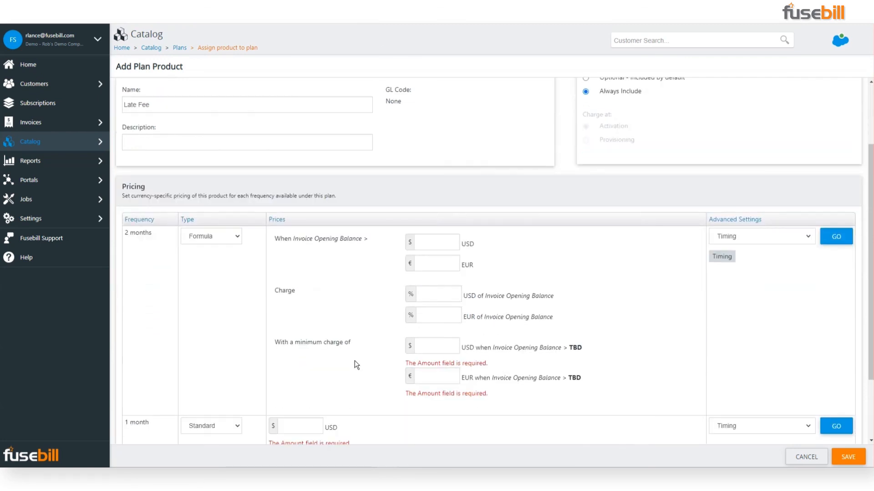
left_click(443, 245)
type("20")
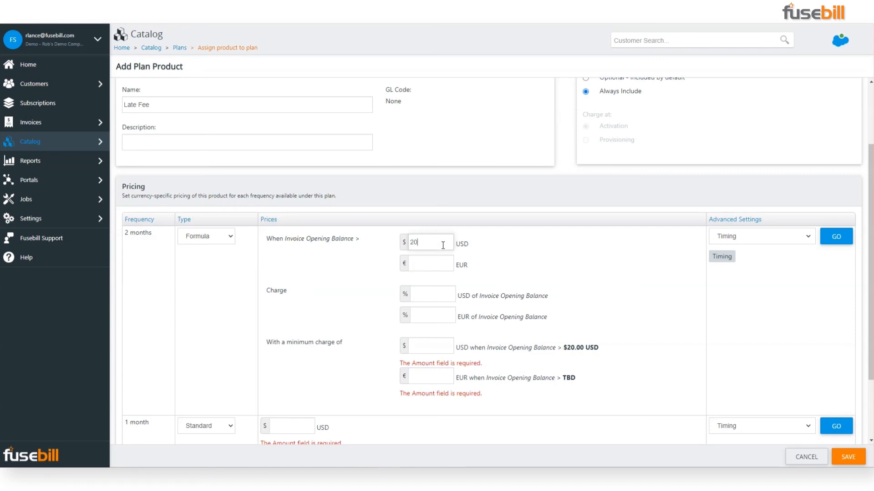
left_click(442, 264)
type("18")
For the 2-month formula, charge 5% of the opening balance in both currencies, with minimum charges of 5 USD and 5 EUR
left_click(452, 299)
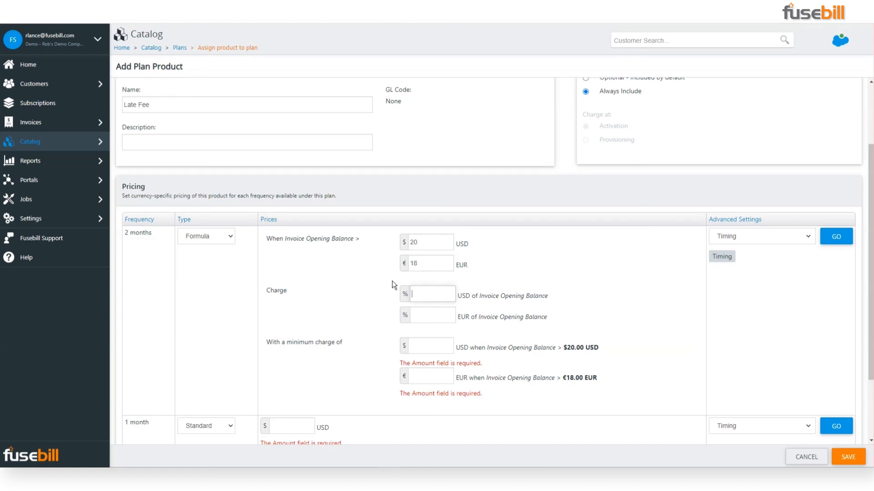
scroll(457, 250, "down", 2)
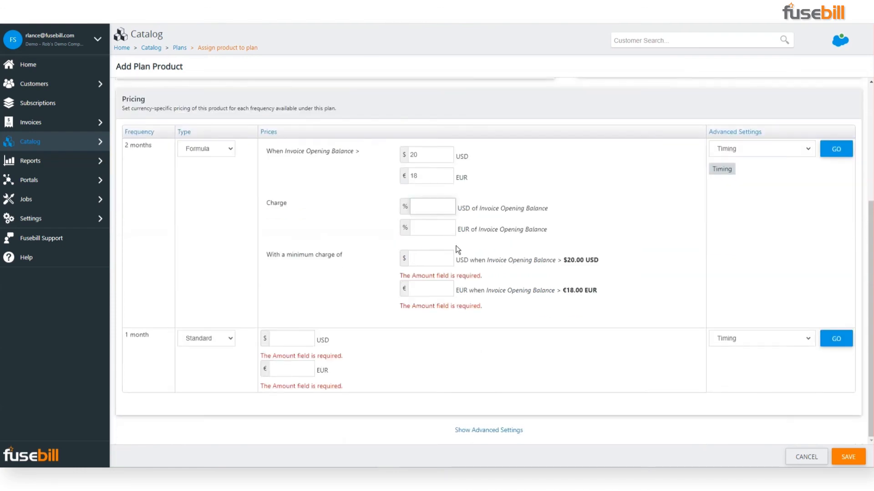
type("5")
left_click(419, 229)
type("5")
left_click(415, 258)
type("5")
key("Tab")
type("5")
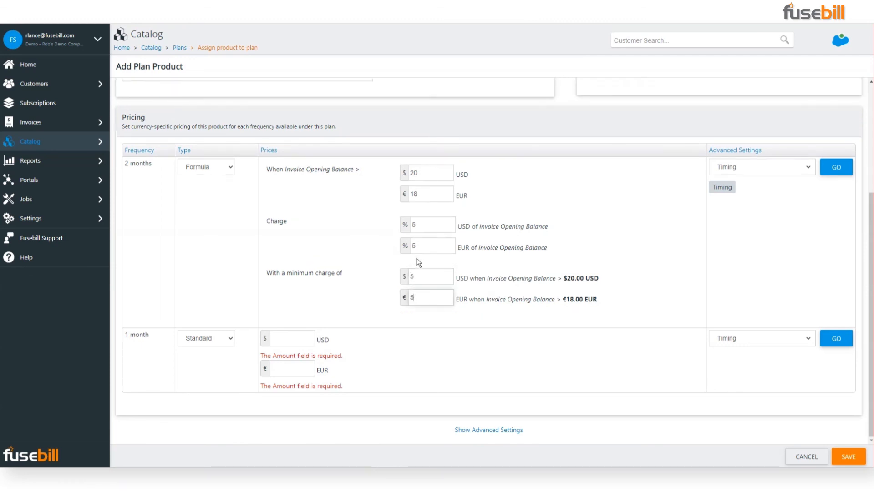
Set the 1-month frequency's pricing type to Formula, applying when the invoice opening balance exceeds 10 USD or 9 EUR
left_click(206, 339)
left_click(204, 381)
left_click(438, 344)
type("10")
key("Tab")
type("9")
For the 1-month formula, charge 5% of the opening balance in both currencies, with minimum charges of 2 USD and 2 EUR
key("Tab")
type("5")
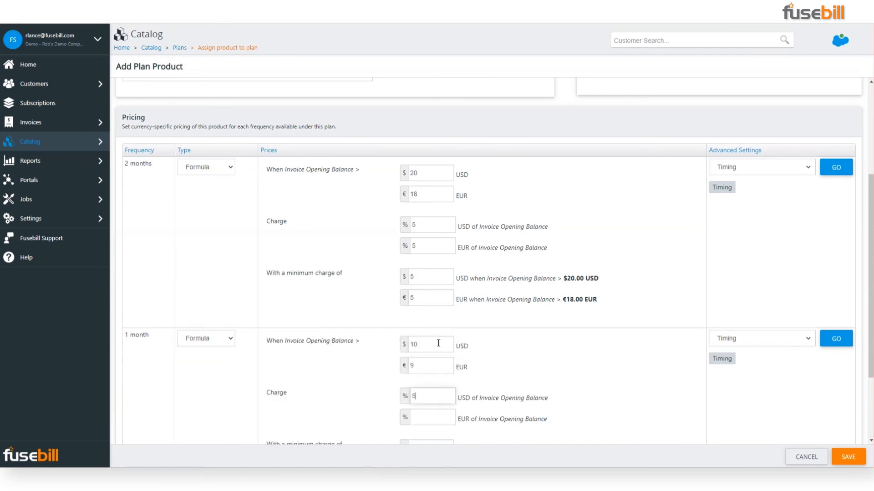
key("Tab")
type("5")
scroll(418, 358, "down", 2)
left_click(418, 359)
type("2")
key("Tab")
type("2")
Turn on fixed quantity for the Late Fee in its advanced quantity management settings and save the plan product
scroll(462, 324, "down", 4)
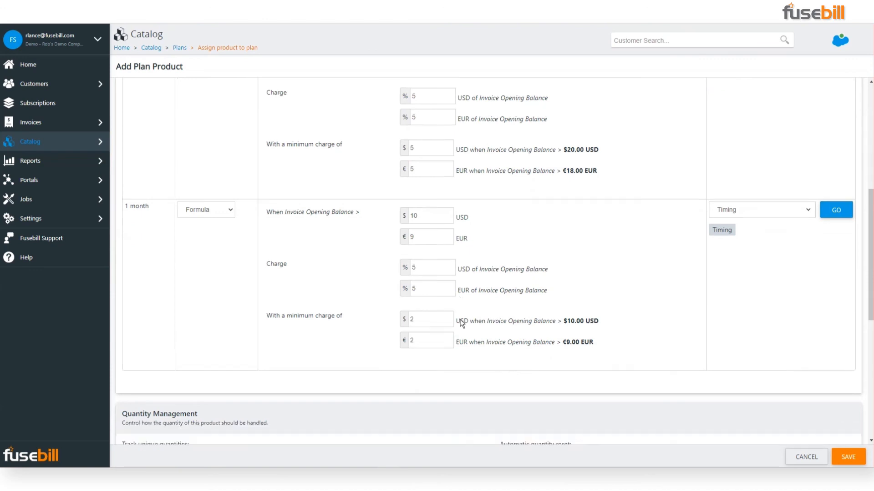
scroll(334, 322, "down", 2)
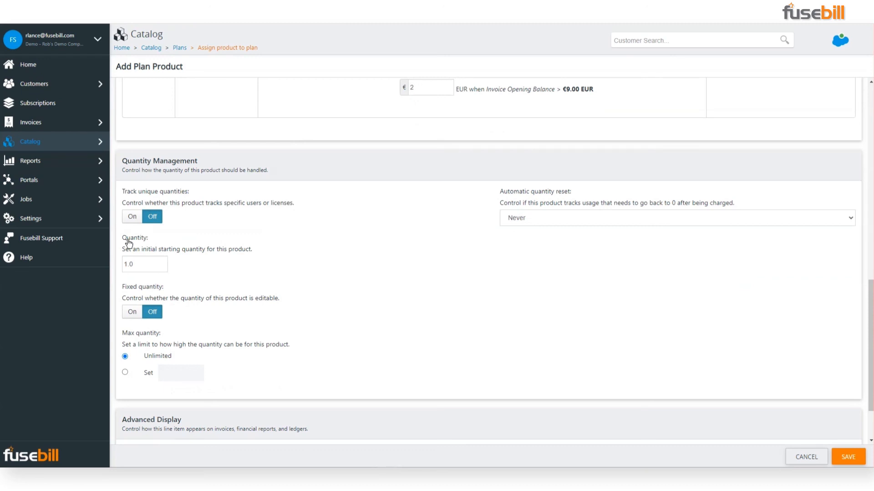
left_click(136, 313)
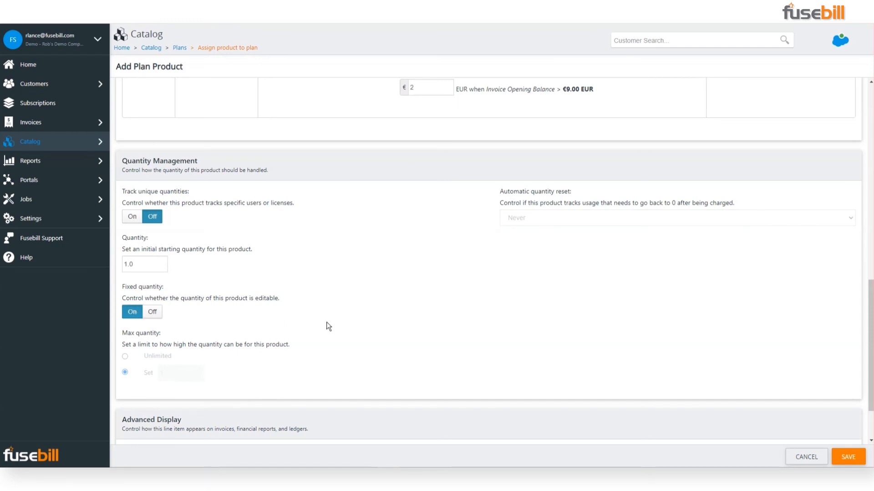
scroll(621, 351, "down", 3)
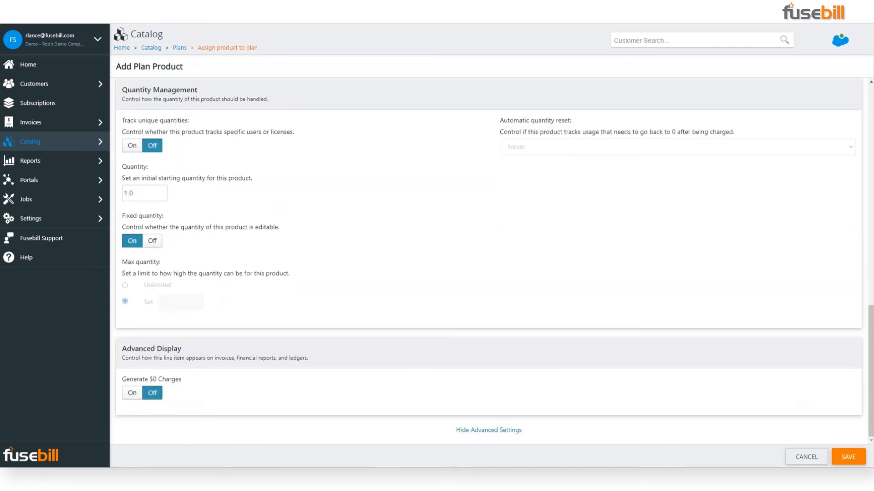
left_click(849, 457)
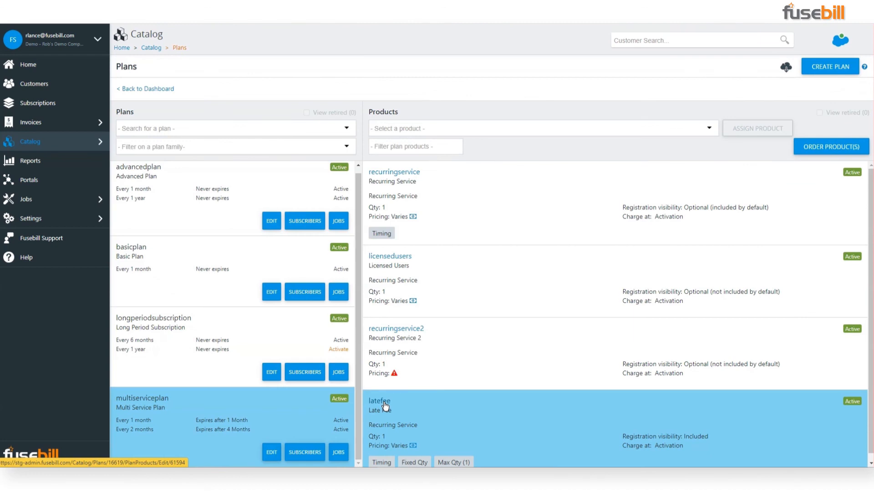